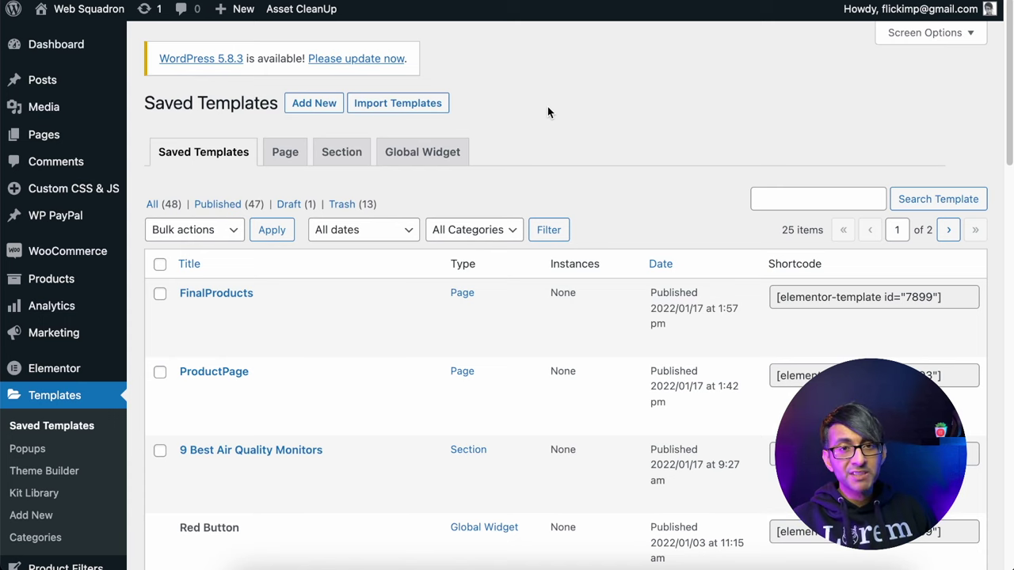
Create a new Section-type saved template named 'Testimonial Tab1'
{"action": "left_click", "coordinate": [332, 104]}
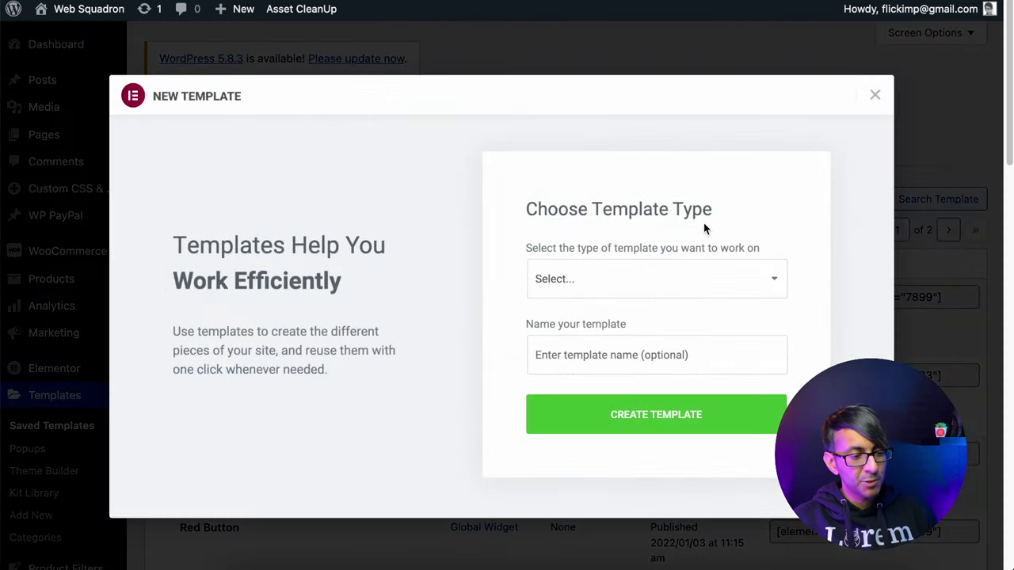
{"action": "left_click", "coordinate": [608, 294]}
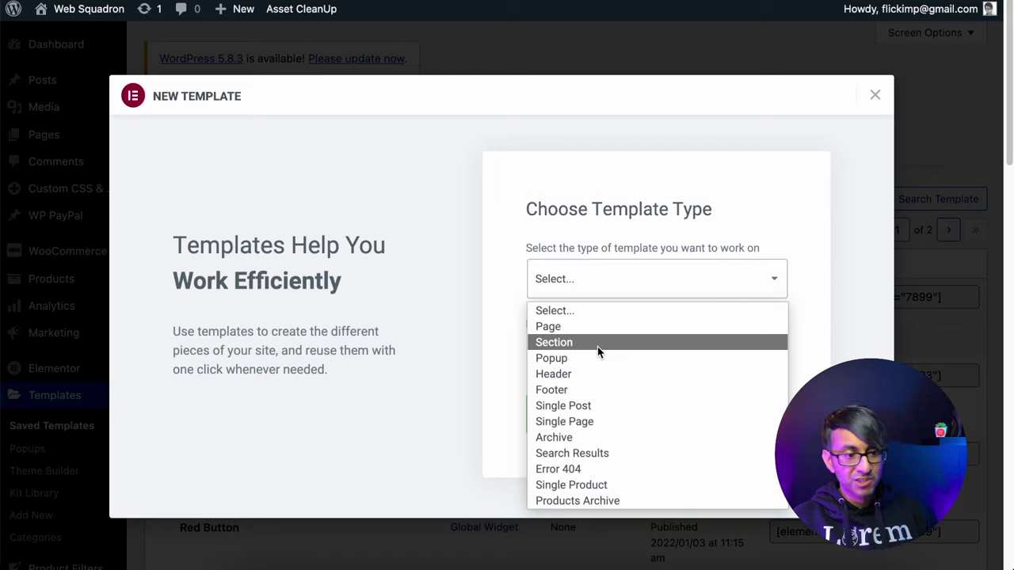
{"action": "left_click", "coordinate": [597, 346]}
{"action": "type", "text": "Testimo"}
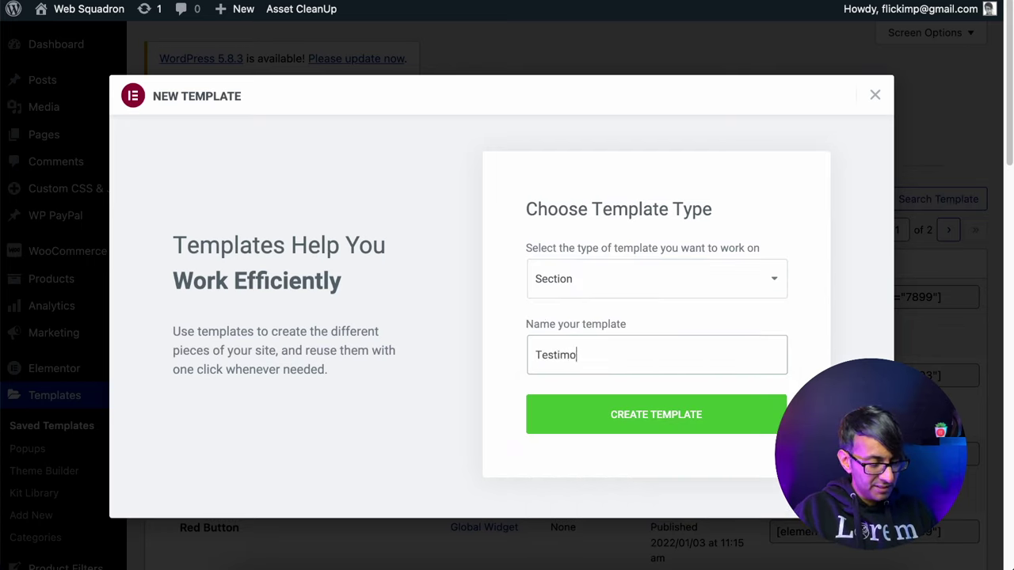
{"action": "type", "text": "nial Tab1"}
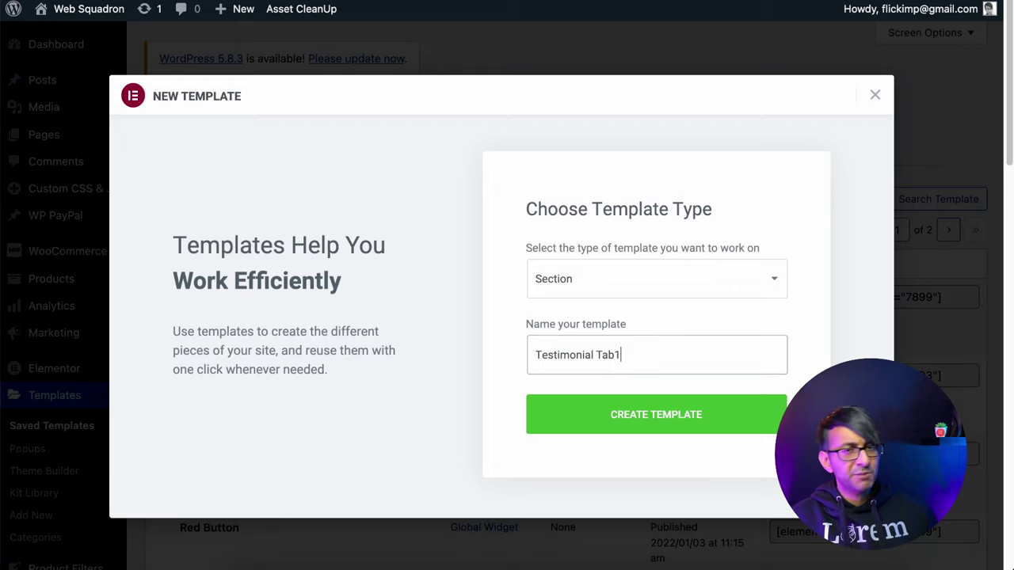
{"action": "left_click", "coordinate": [624, 418]}
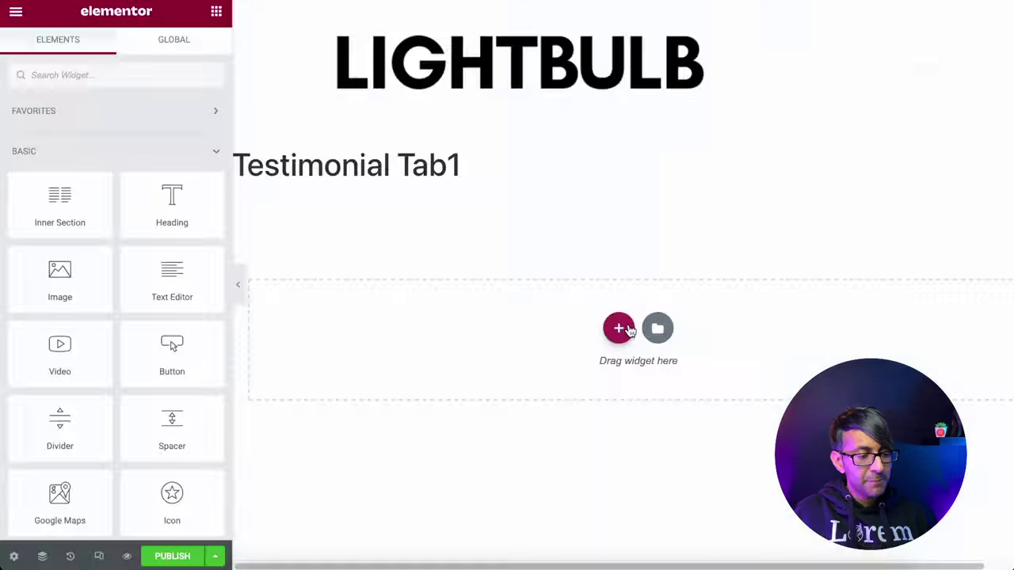
Add a one-column section to the empty Testimonial Tab1 template
{"action": "left_click", "coordinate": [619, 328]}
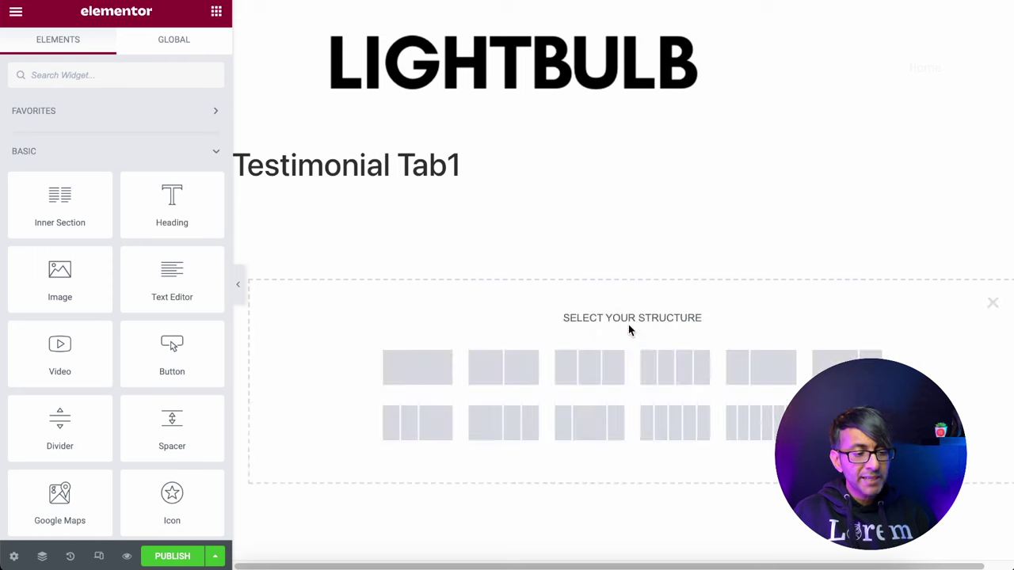
{"action": "left_click", "coordinate": [429, 369]}
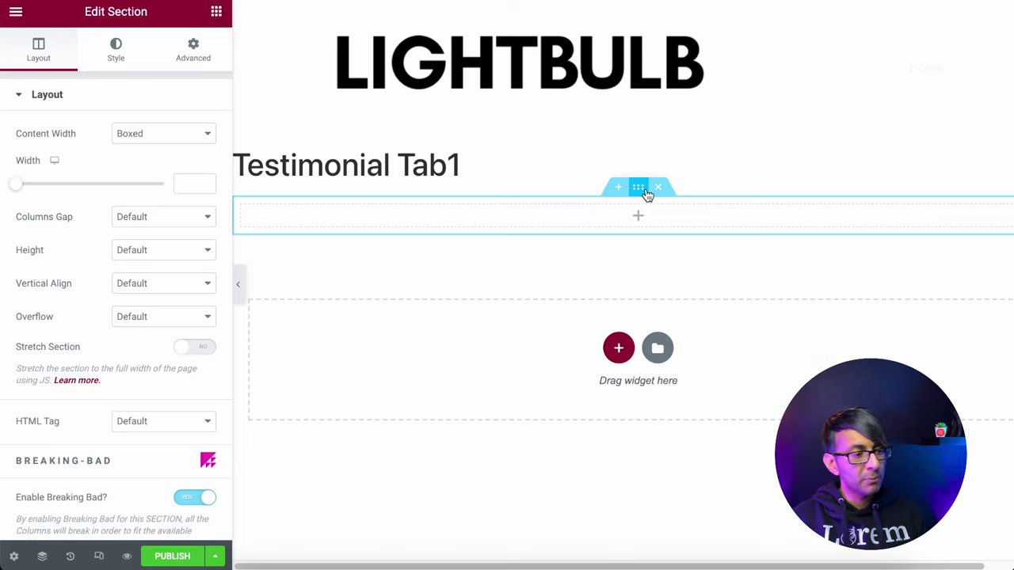
Set the section width to 380 with minimum height 0, add heading, star icon and image, and publish
{"action": "left_click", "coordinate": [190, 188]}
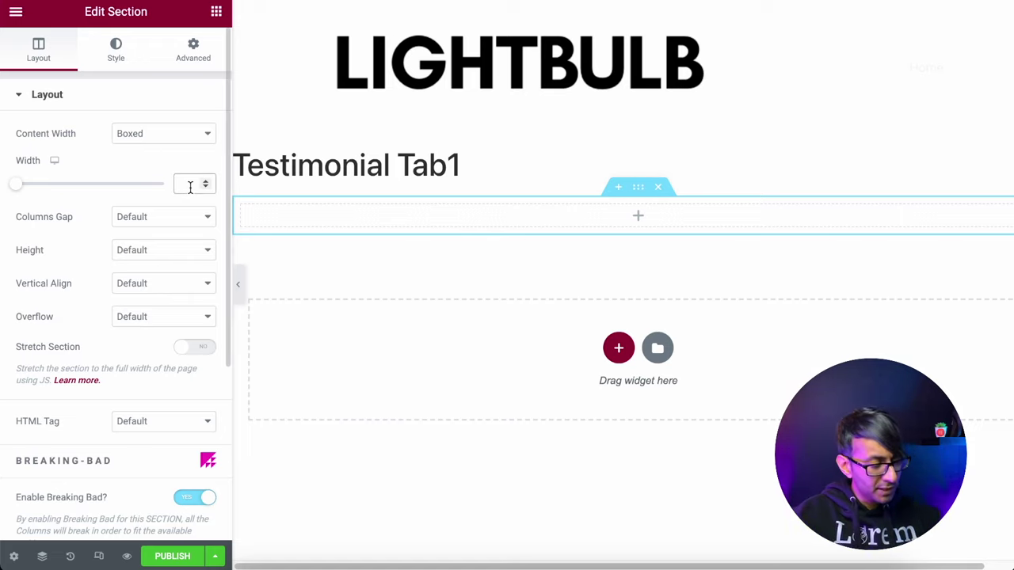
{"action": "type", "text": "380"}
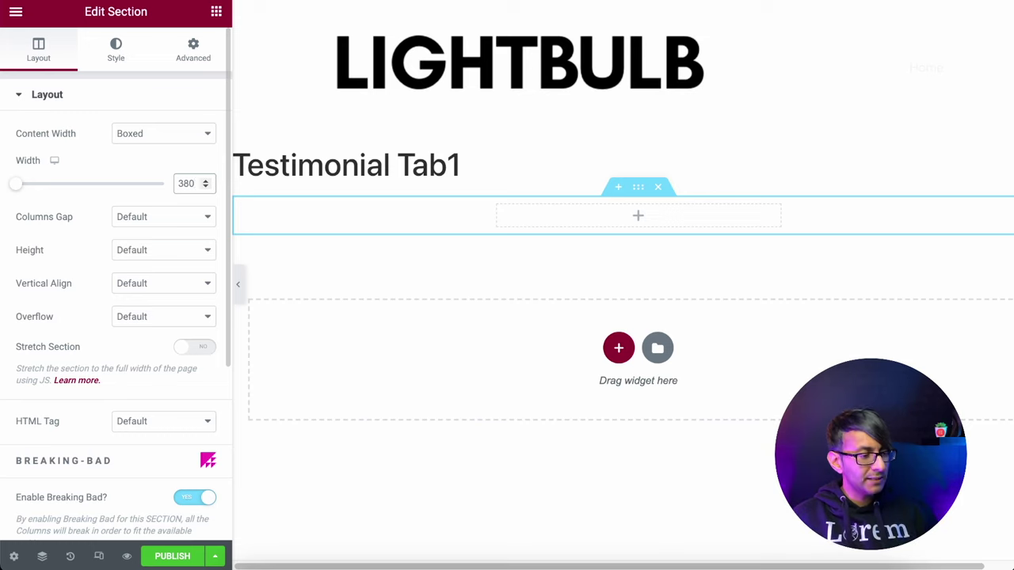
{"action": "left_click", "coordinate": [151, 216]}
{"action": "key", "text": "Escape"}
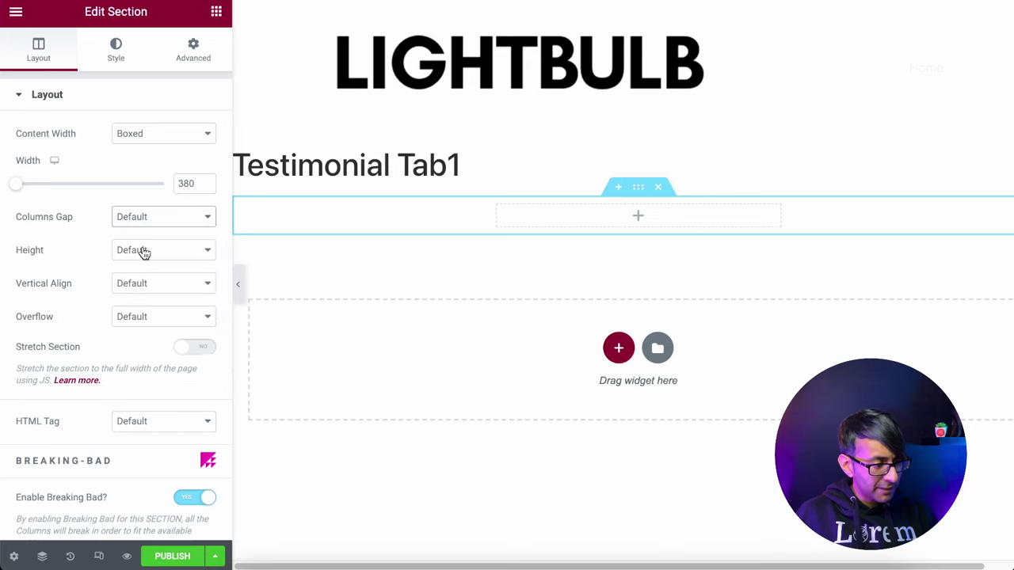
{"action": "left_click", "coordinate": [143, 252]}
{"action": "left_click", "coordinate": [145, 295]}
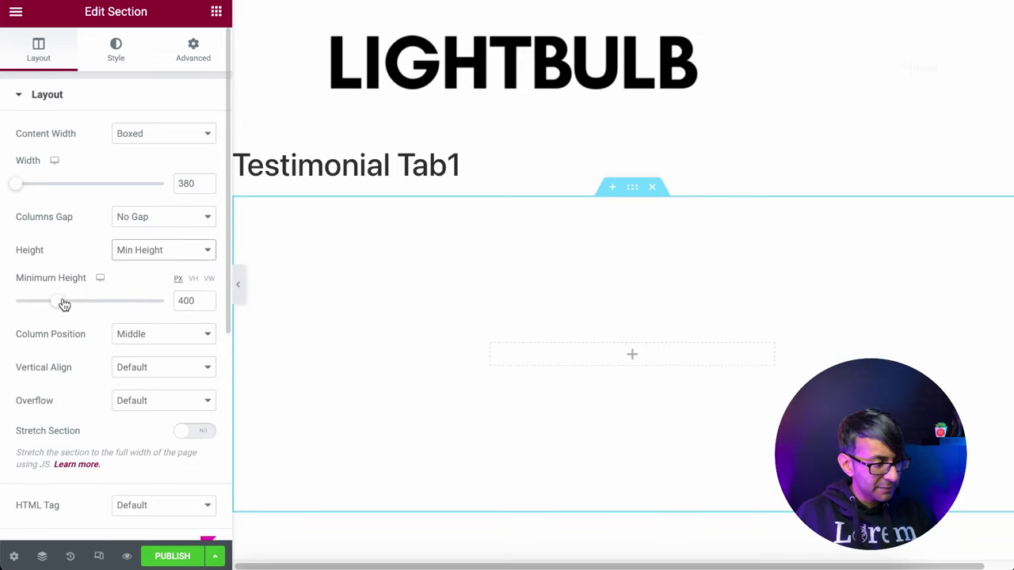
{"action": "left_click_drag", "start_coordinate": [64, 305], "coordinate": [2, 301]}
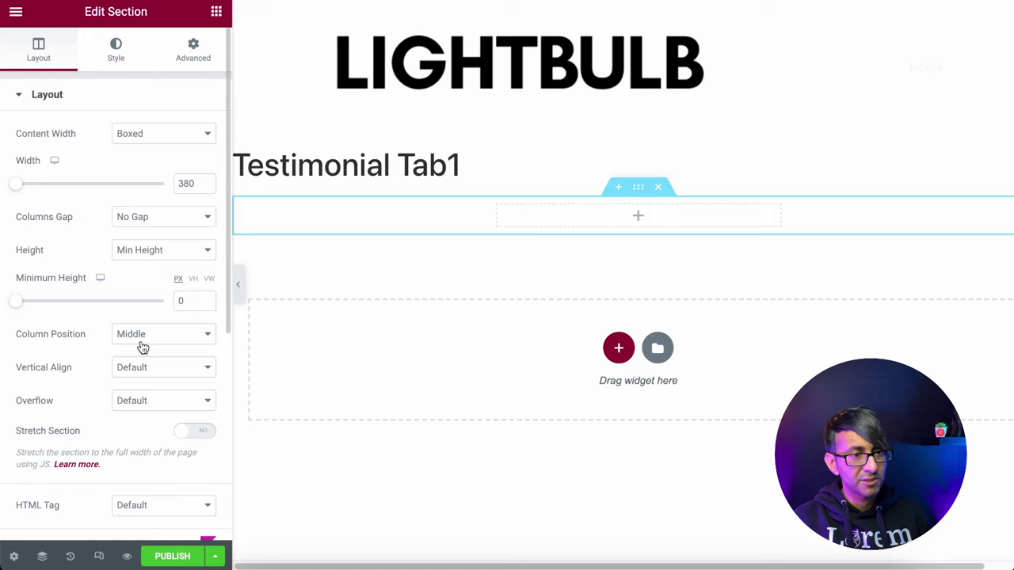
{"action": "left_click", "coordinate": [216, 23]}
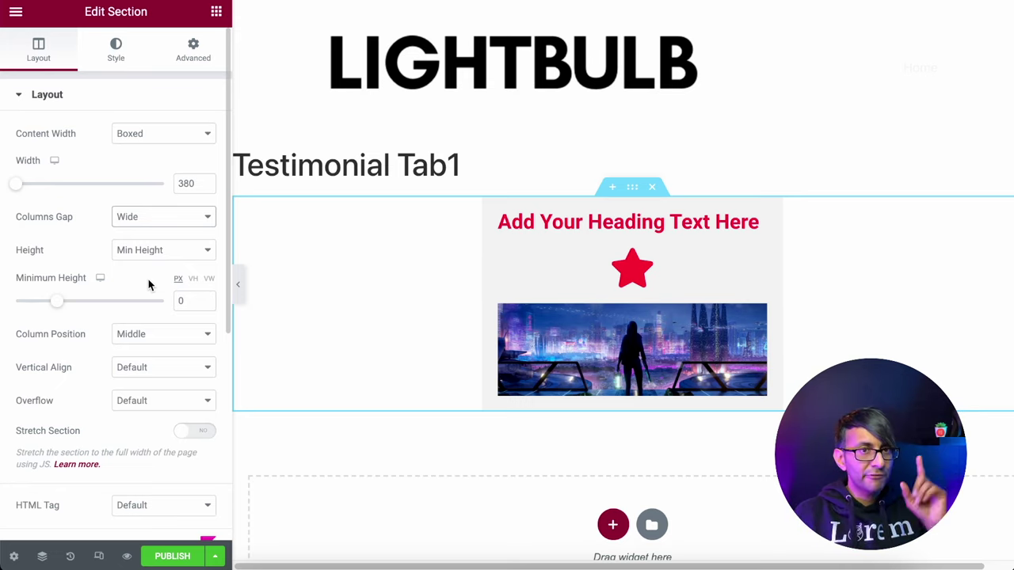
{"action": "left_click", "coordinate": [162, 559]}
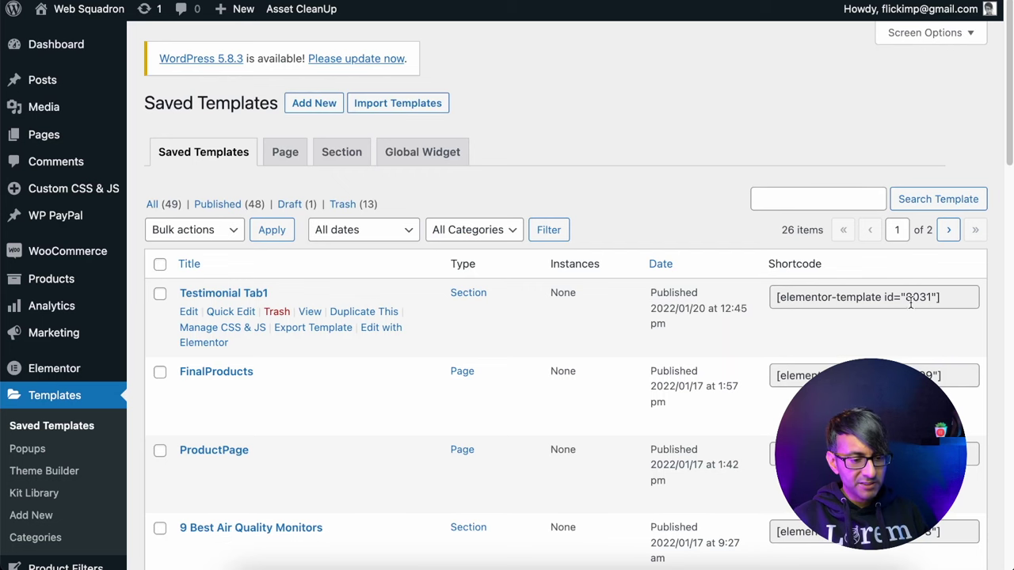
Copy the Testimonial Tab1 shortcode from Saved Templates and drop a Testimonial Carousel into the page's empty section
{"action": "left_click_drag", "start_coordinate": [778, 297], "coordinate": [949, 298]}
{"action": "key", "text": "ctrl+c"}
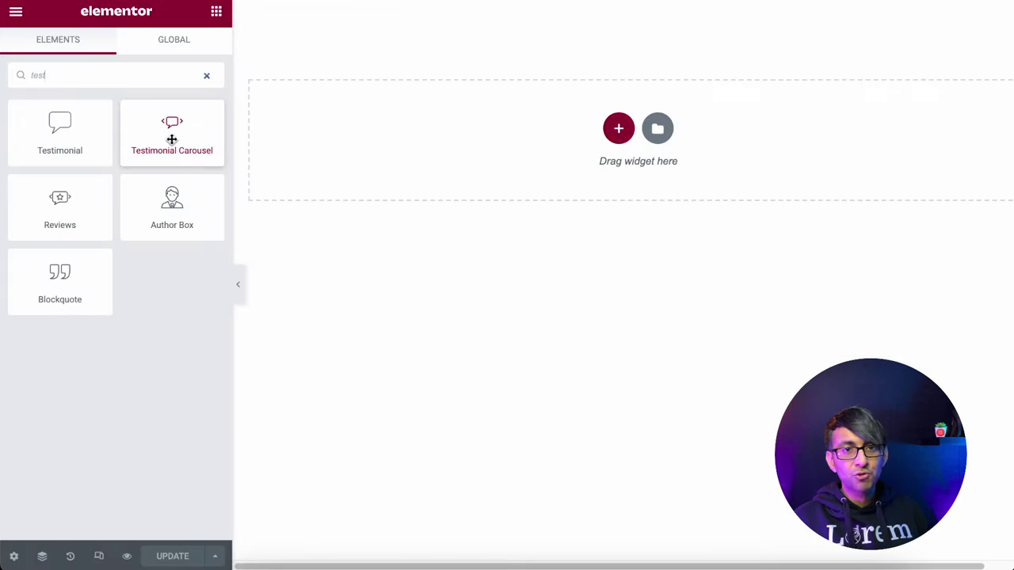
{"action": "left_click_drag", "start_coordinate": [172, 139], "coordinate": [552, 130]}
Give the carousel's section a 1200 layout width, then reselect the carousel widget
{"action": "left_click", "coordinate": [645, 13]}
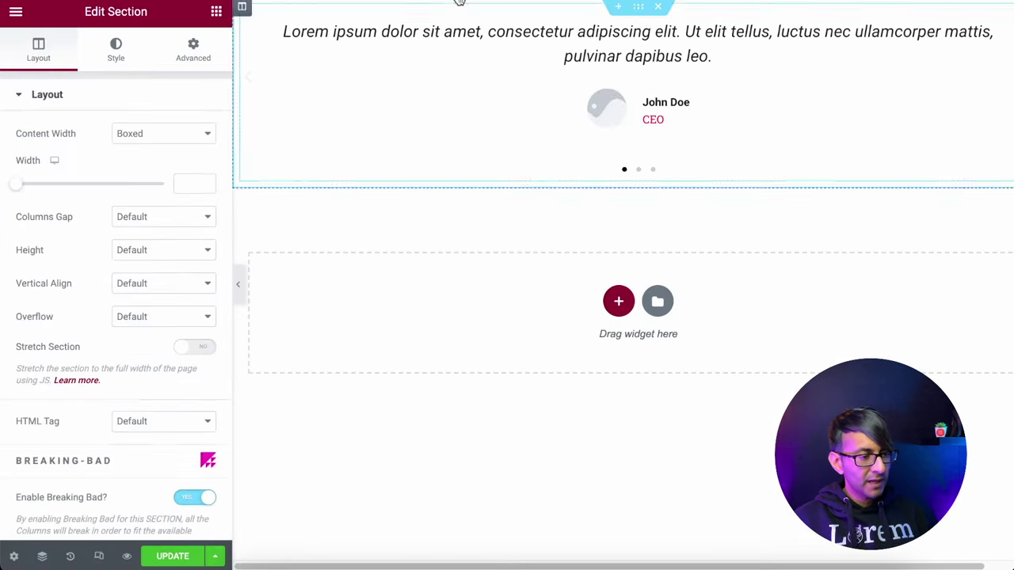
{"action": "left_click", "coordinate": [182, 188]}
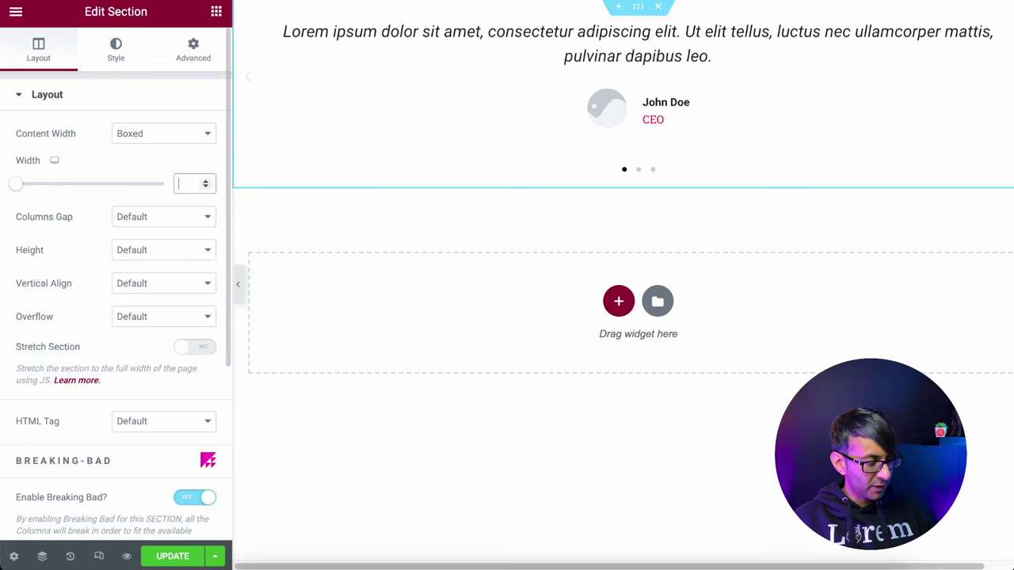
{"action": "type", "text": "1200"}
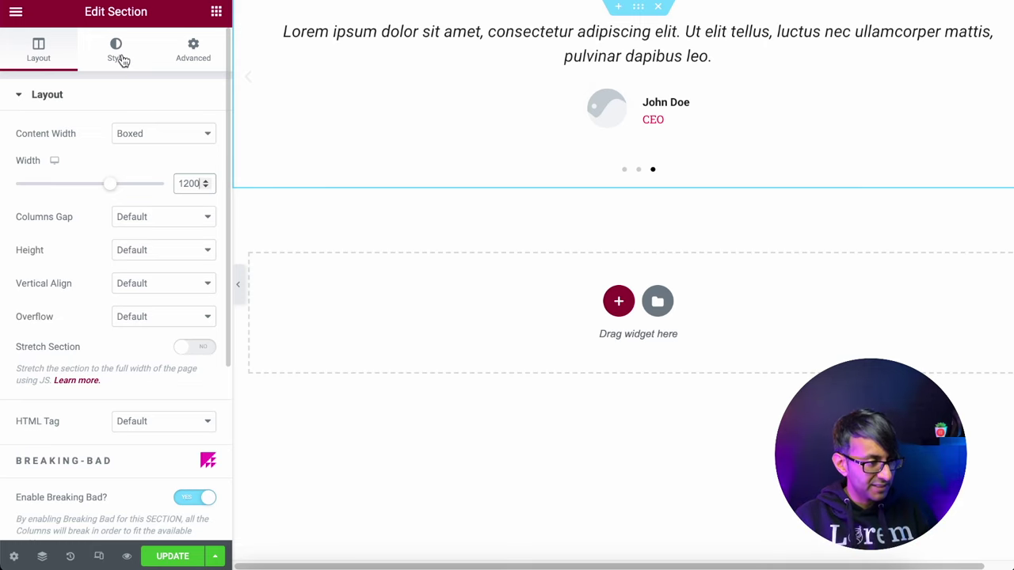
{"action": "left_click", "coordinate": [840, 88]}
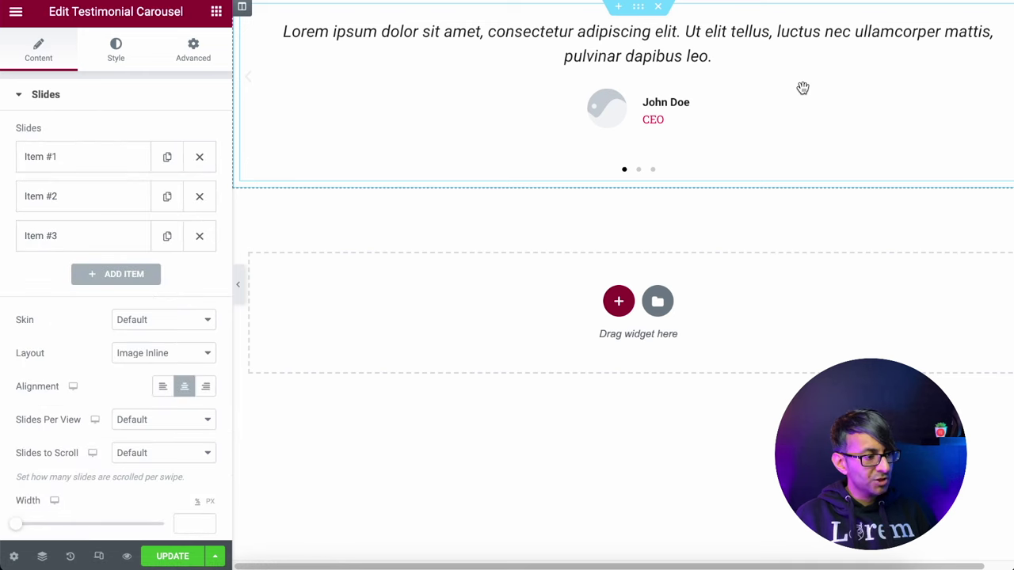
Delete the two extra sample slides and expand Item #1's fields in the Slides settings
{"action": "left_click", "coordinate": [200, 235]}
{"action": "left_click", "coordinate": [200, 195]}
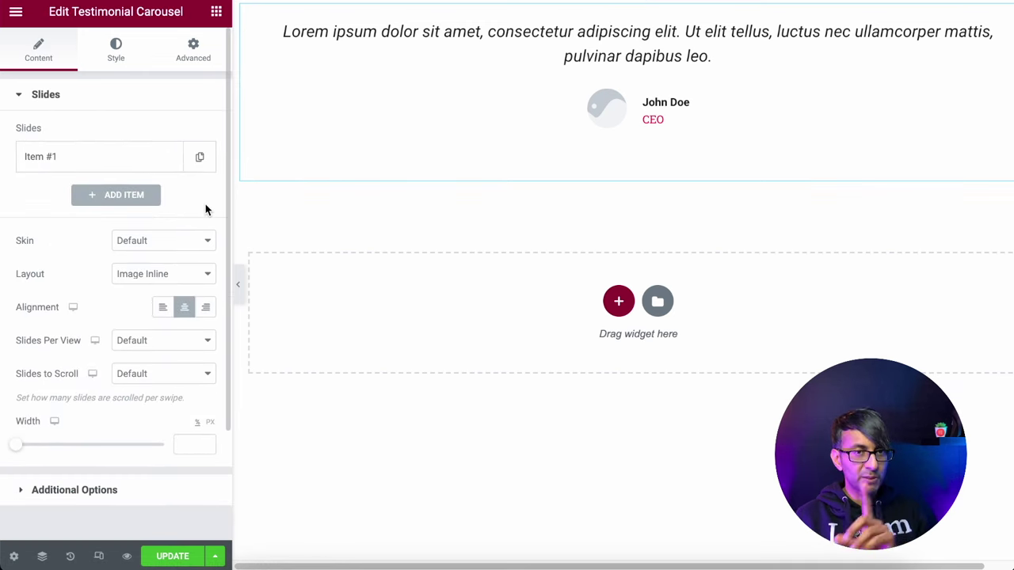
{"action": "left_click", "coordinate": [169, 490]}
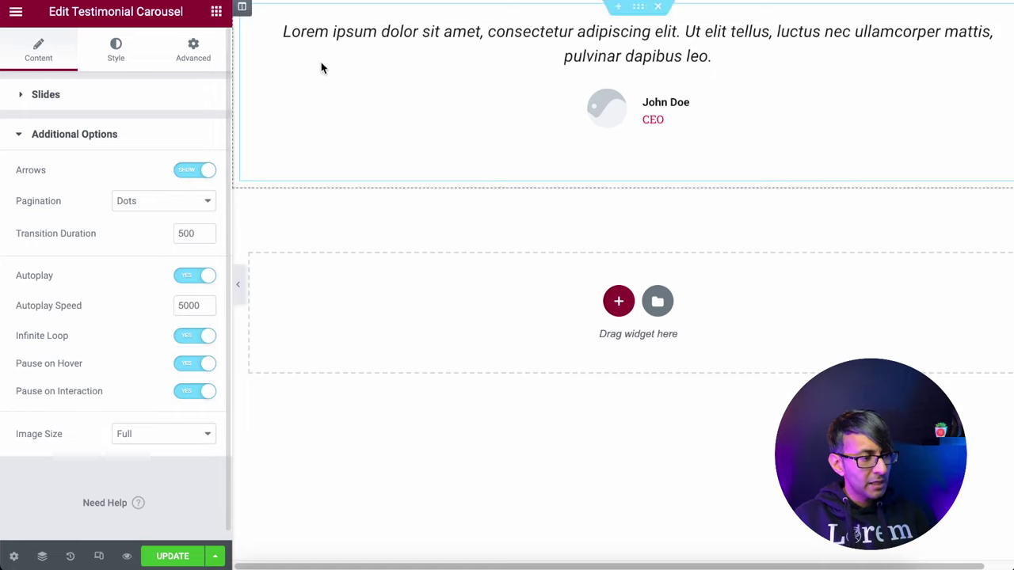
{"action": "left_click", "coordinate": [50, 95]}
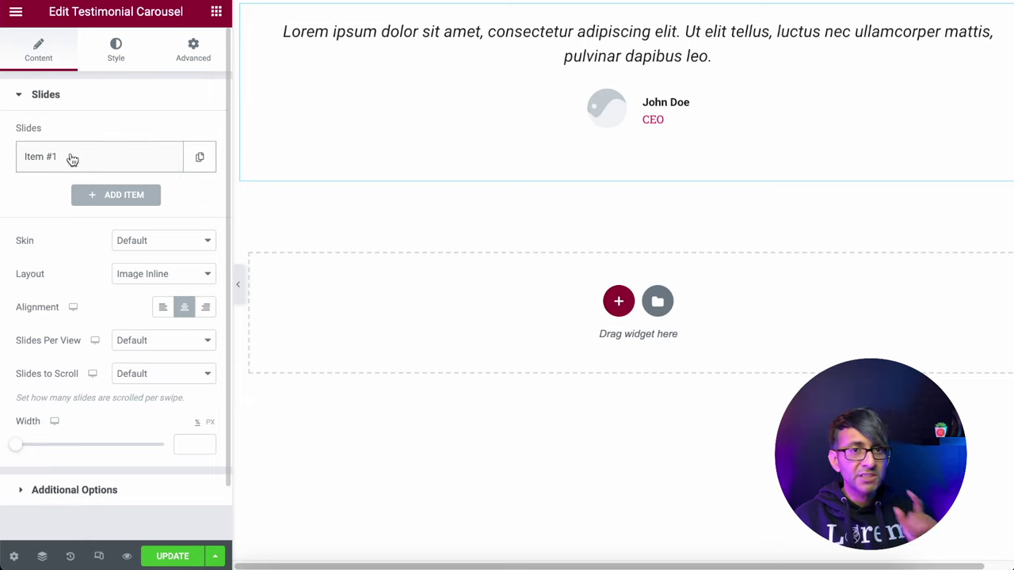
{"action": "left_click", "coordinate": [72, 160]}
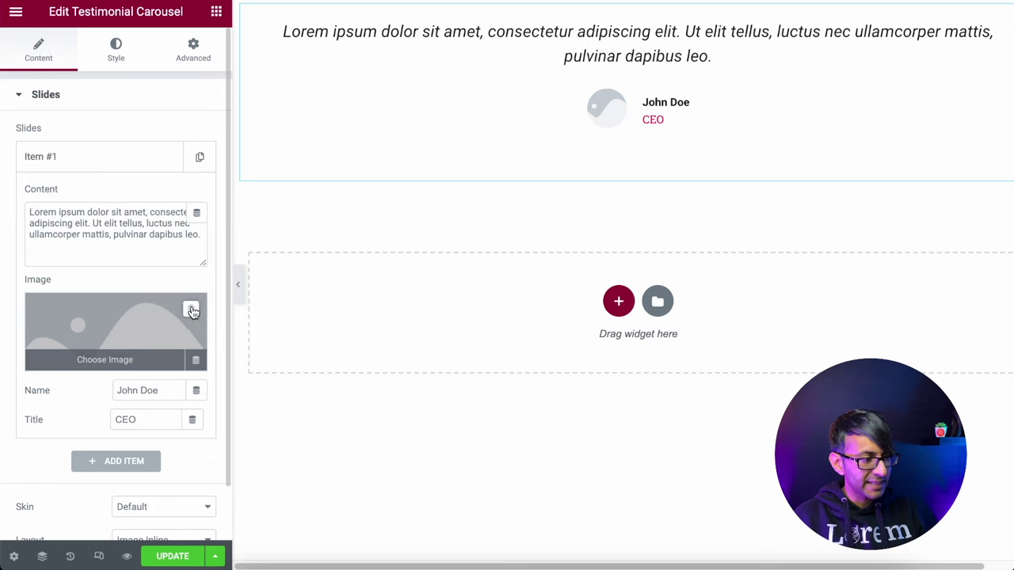
Remove the first slide's image and clear its name and title fields
{"action": "left_click", "coordinate": [191, 309]}
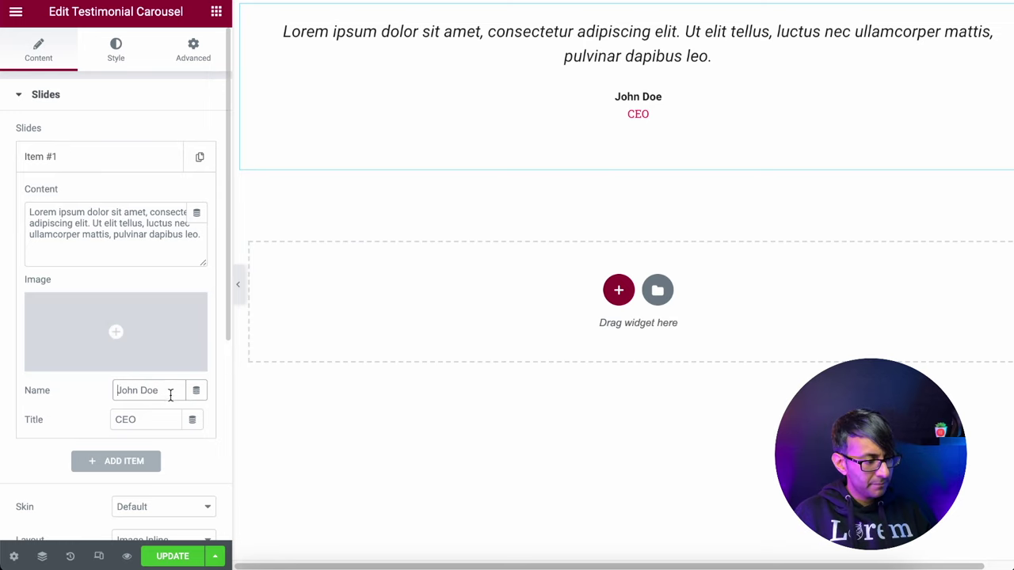
{"action": "left_click_drag", "start_coordinate": [168, 391], "coordinate": [90, 412]}
{"action": "key", "text": "BackSpace"}
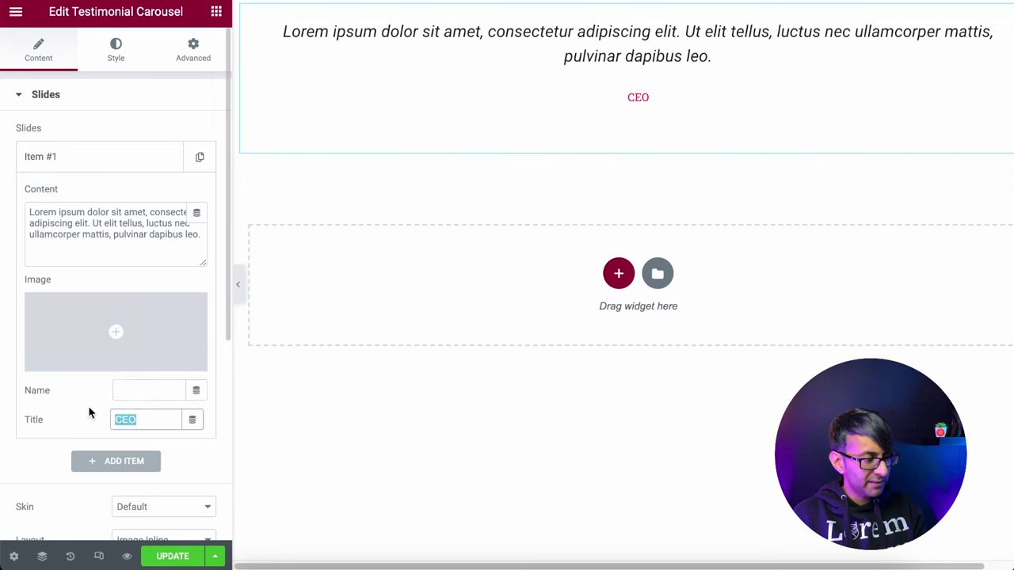
{"action": "key", "text": "BackSpace"}
Replace the slide's testimonial text with the [elementor-template id="8031"] shortcode
{"action": "left_click", "coordinate": [128, 249]}
{"action": "key", "text": "ctrl+a"}
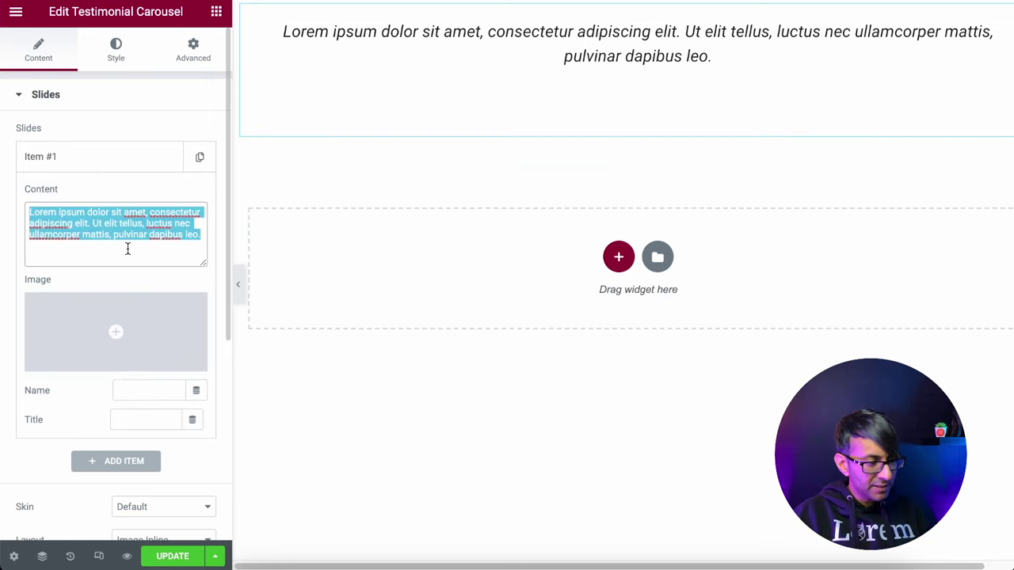
{"action": "key", "text": "BackSpace"}
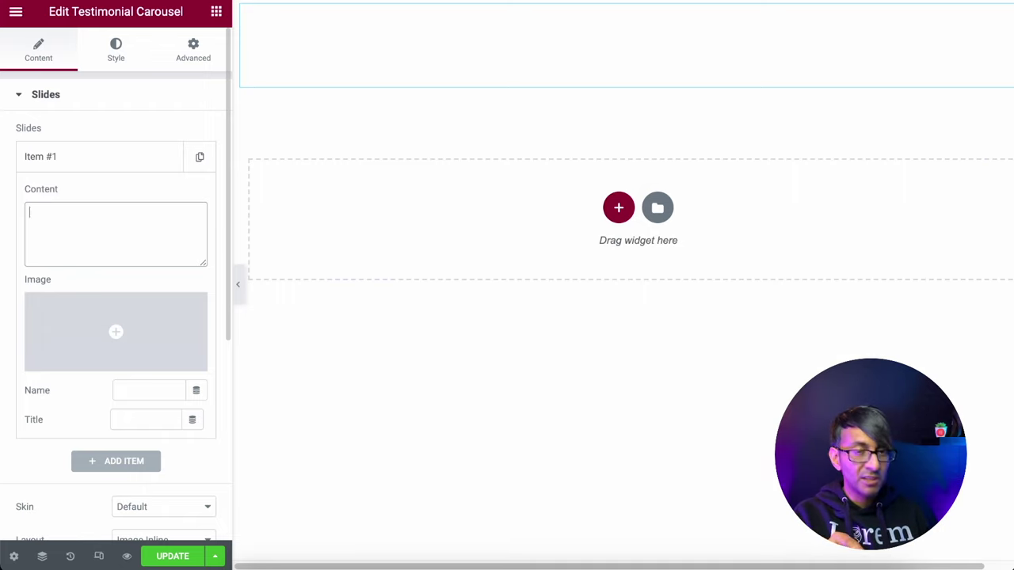
{"action": "key", "text": "ctrl+v"}
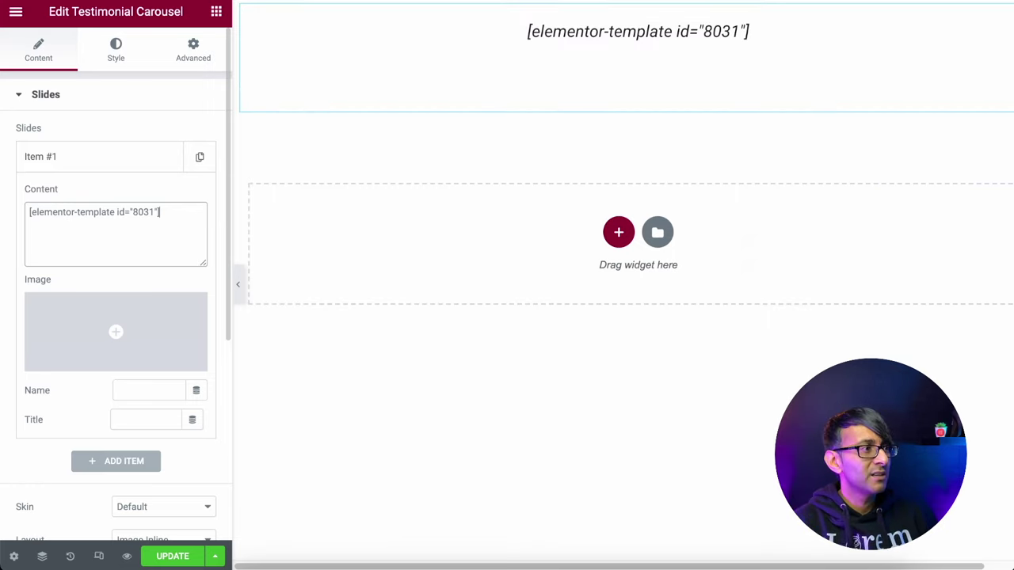
Preview the changes, then duplicate slide Item #1 until the carousel has six slides
{"action": "left_click", "coordinate": [126, 557]}
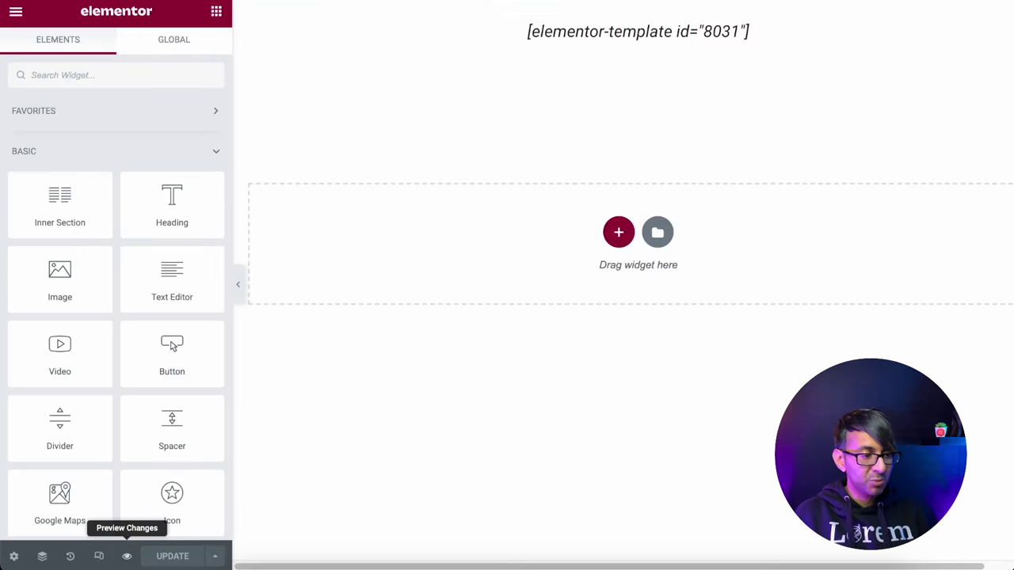
{"action": "left_click", "coordinate": [578, 61]}
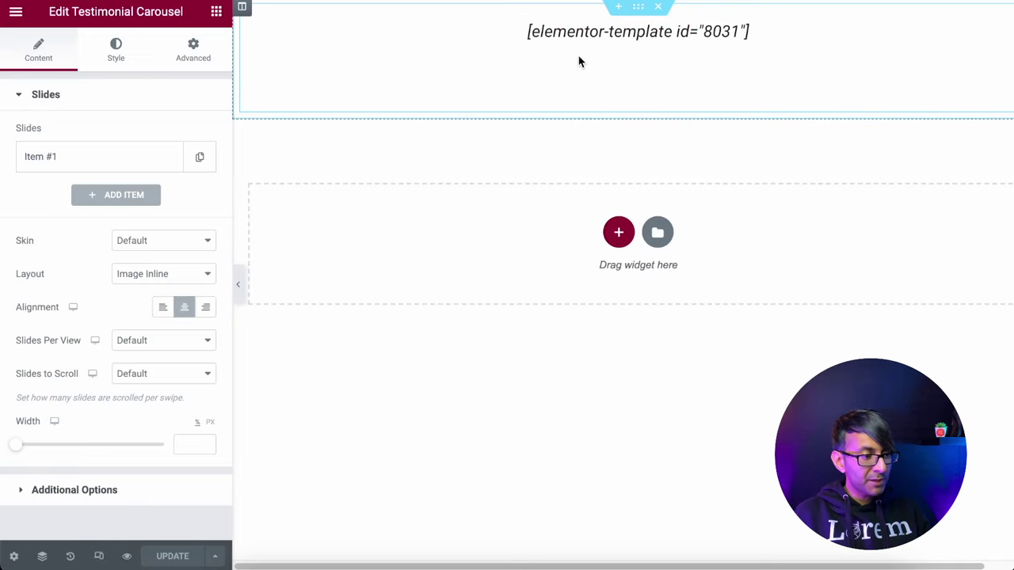
{"action": "left_click", "coordinate": [199, 161]}
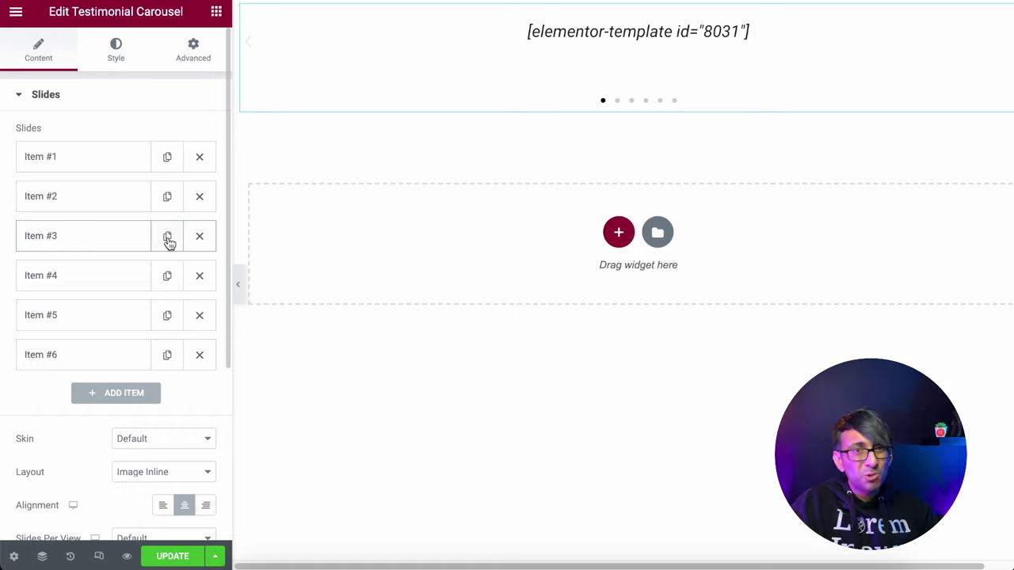
Set the carousel's Slides Per View to 3 and Slides to Scroll to 1
{"action": "scroll", "coordinate": [80, 332], "scroll_direction": "down", "scroll_amount": 3}
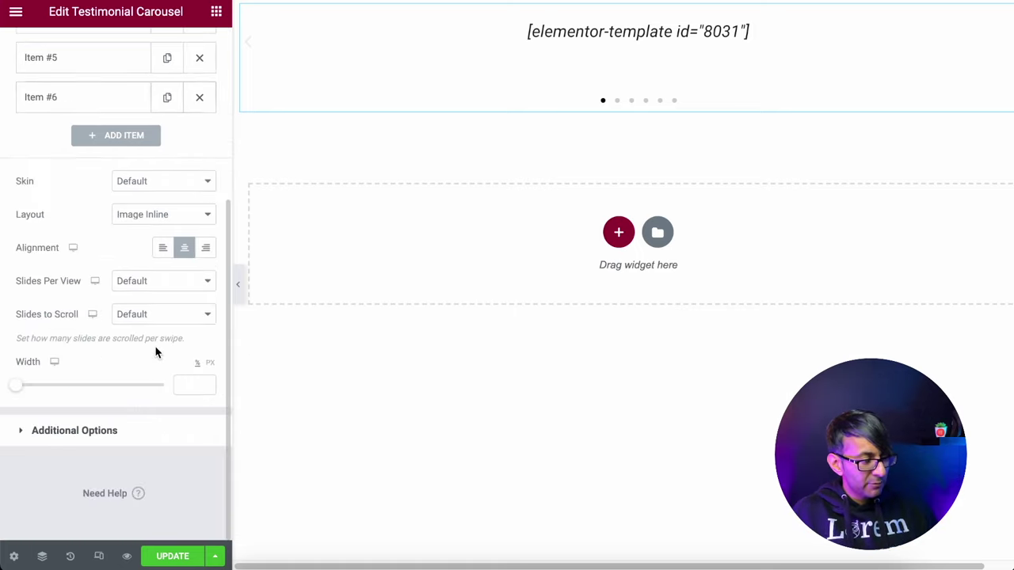
{"action": "left_click", "coordinate": [178, 282]}
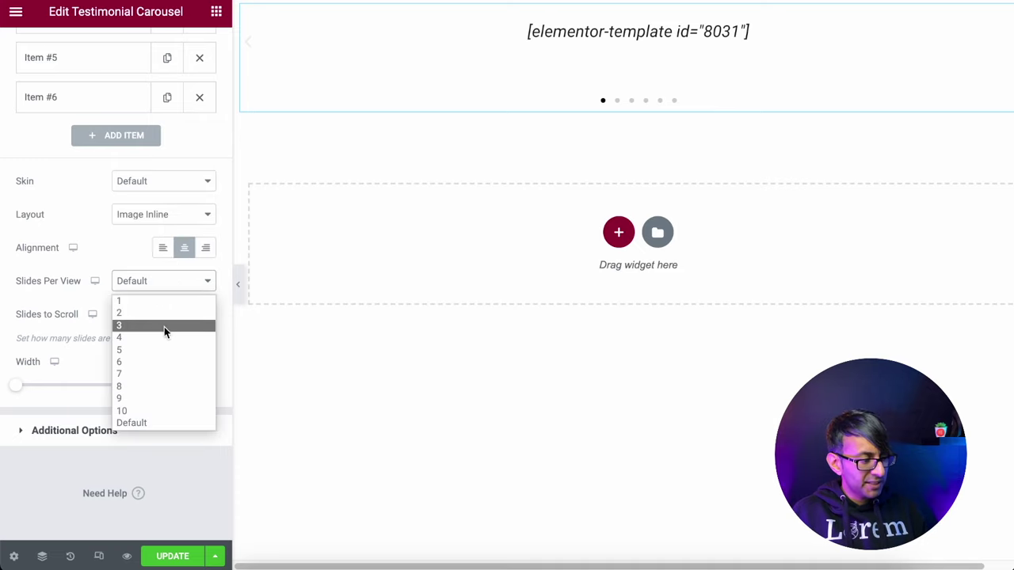
{"action": "left_click", "coordinate": [164, 326]}
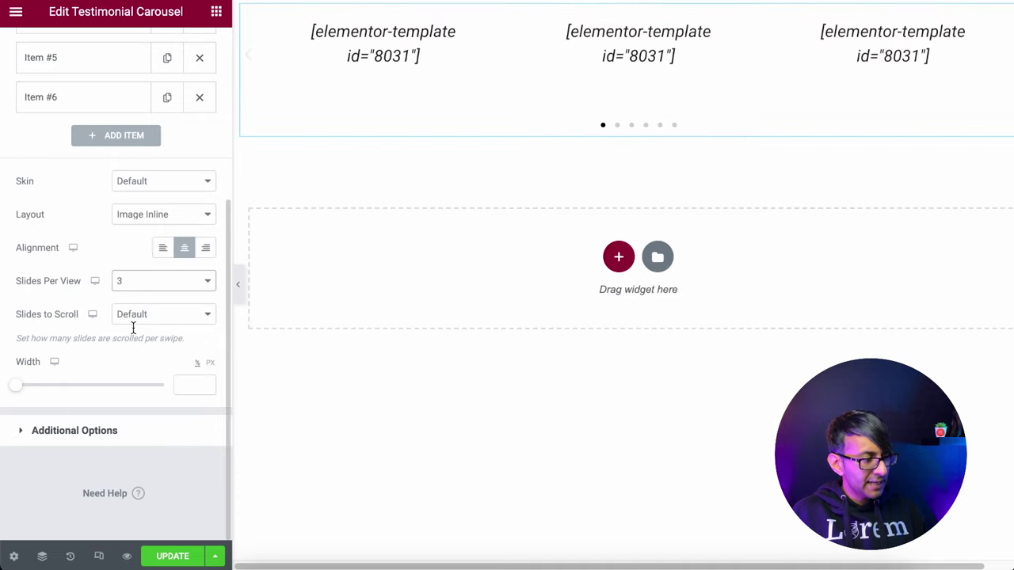
{"action": "left_click", "coordinate": [167, 314]}
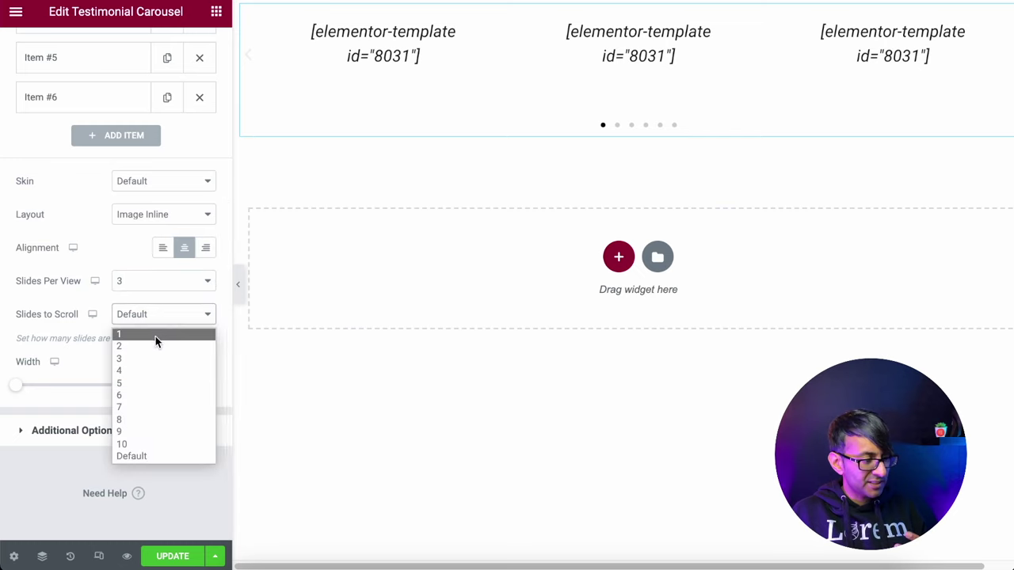
{"action": "left_click", "coordinate": [156, 336]}
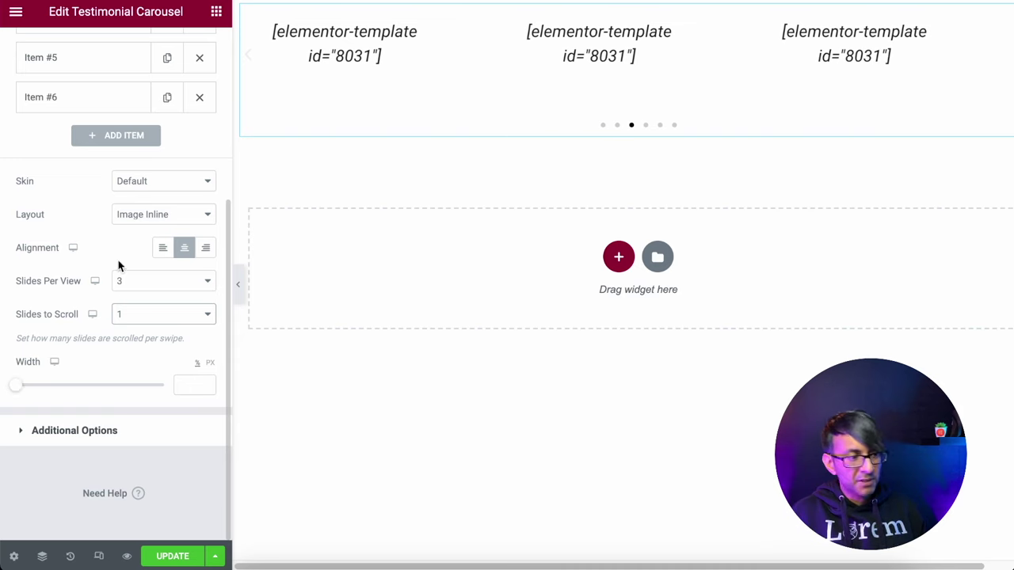
{"action": "scroll", "coordinate": [84, 222], "scroll_direction": "up", "scroll_amount": 5}
{"action": "left_click", "coordinate": [105, 70]}
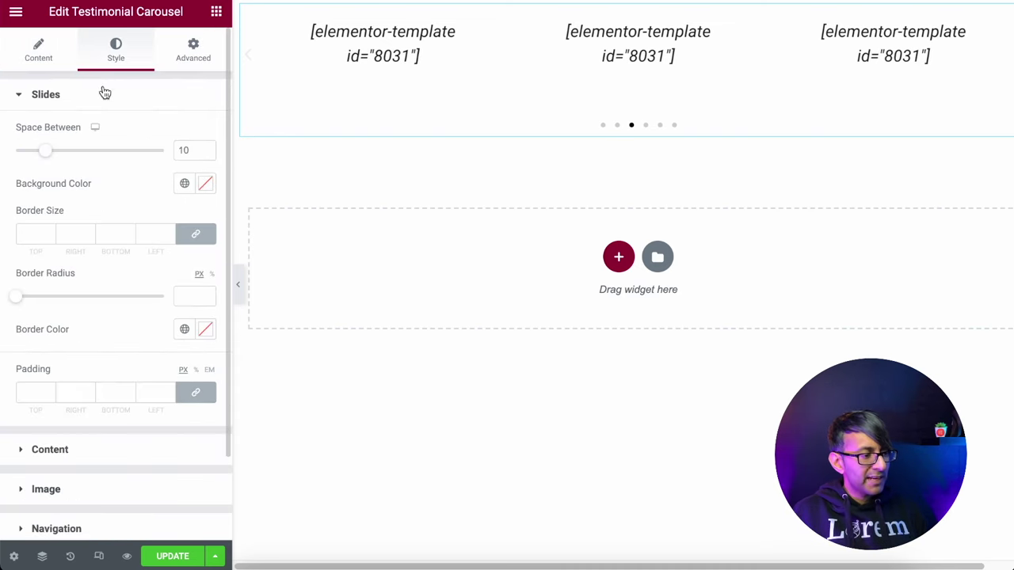
Set Space Between to 17, change Autoplay Speed from 5000 to 2000, and update the page
{"action": "left_click_drag", "start_coordinate": [41, 157], "coordinate": [76, 156]}
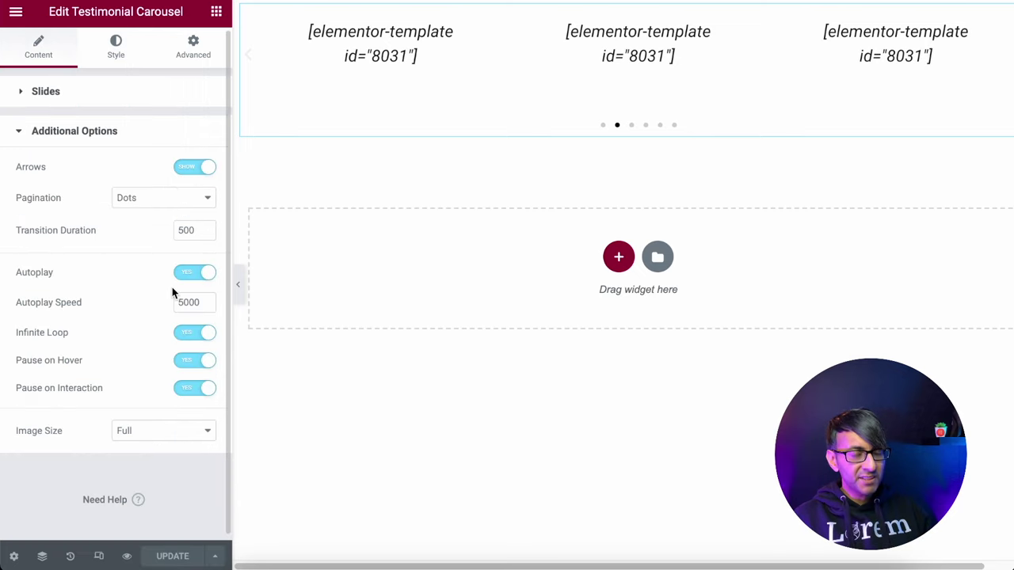
{"action": "left_click", "coordinate": [182, 302]}
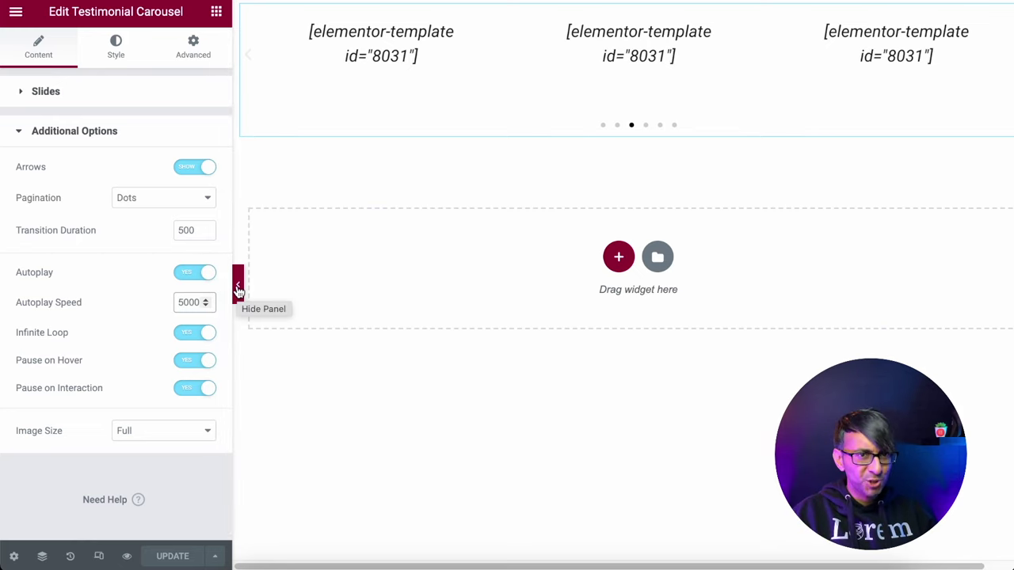
{"action": "key", "text": "BackSpace"}
{"action": "type", "text": "2"}
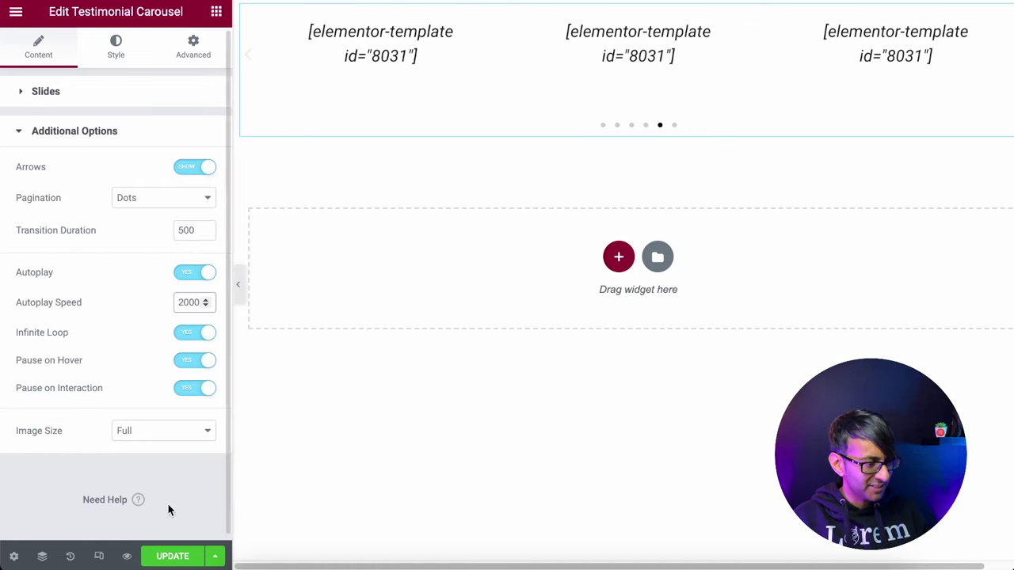
{"action": "left_click", "coordinate": [180, 558]}
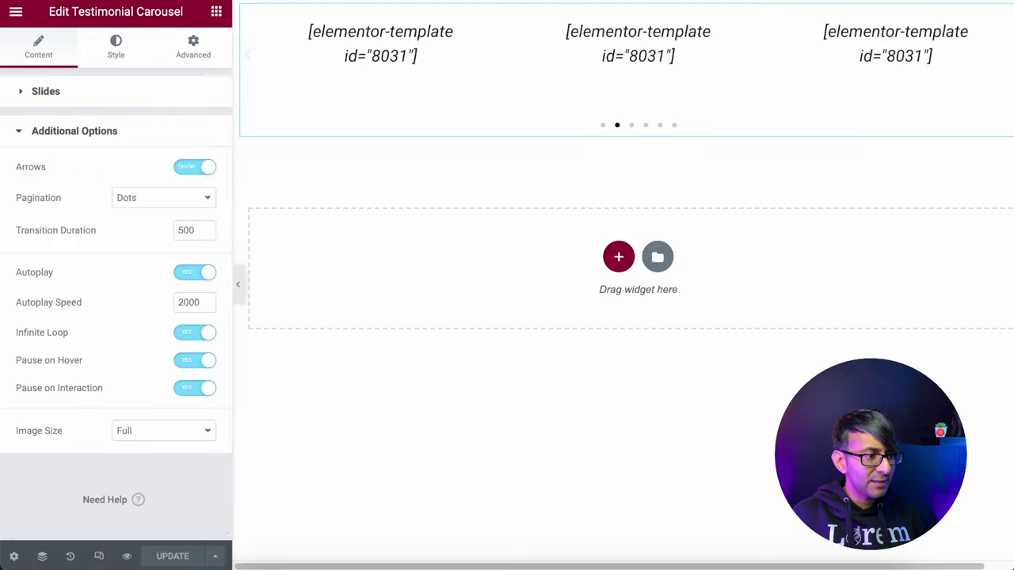
Expand the Slides settings and open Item #1 to show its [elementor-template id="8031"] shortcode
{"action": "left_click", "coordinate": [49, 88]}
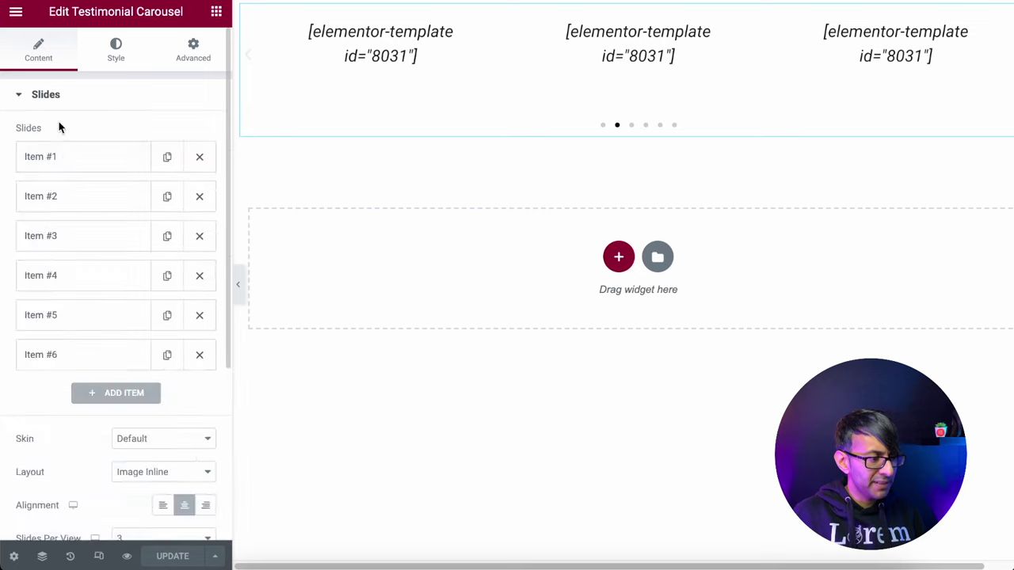
{"action": "left_click", "coordinate": [106, 164]}
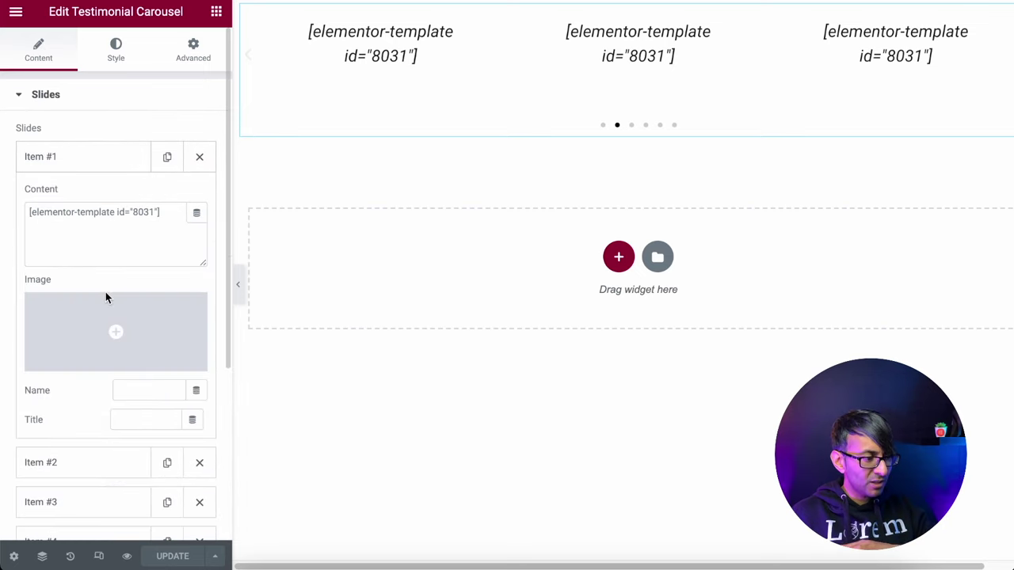